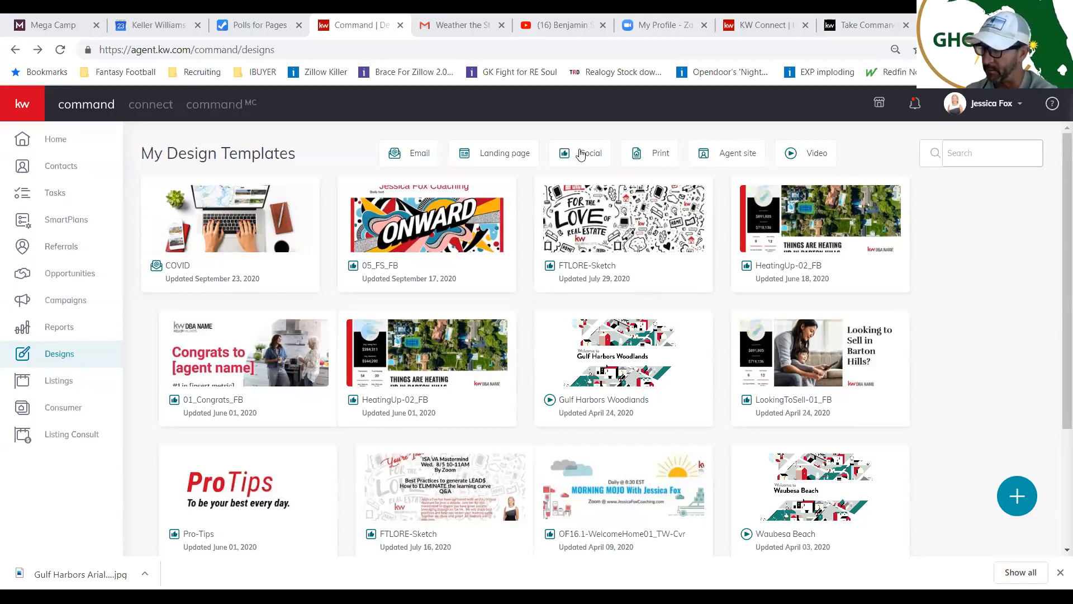
- Create a new Social design from the Facebook template HeatingUp-02_FB in the Neighborhood Snaps listings category
left_click(581, 155)
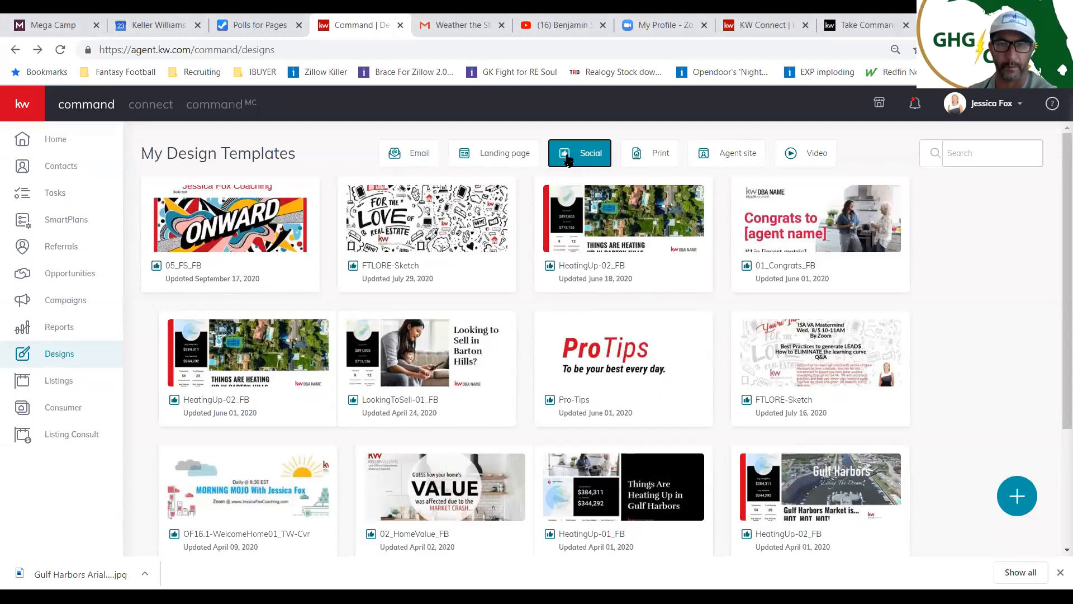
left_click(1016, 497)
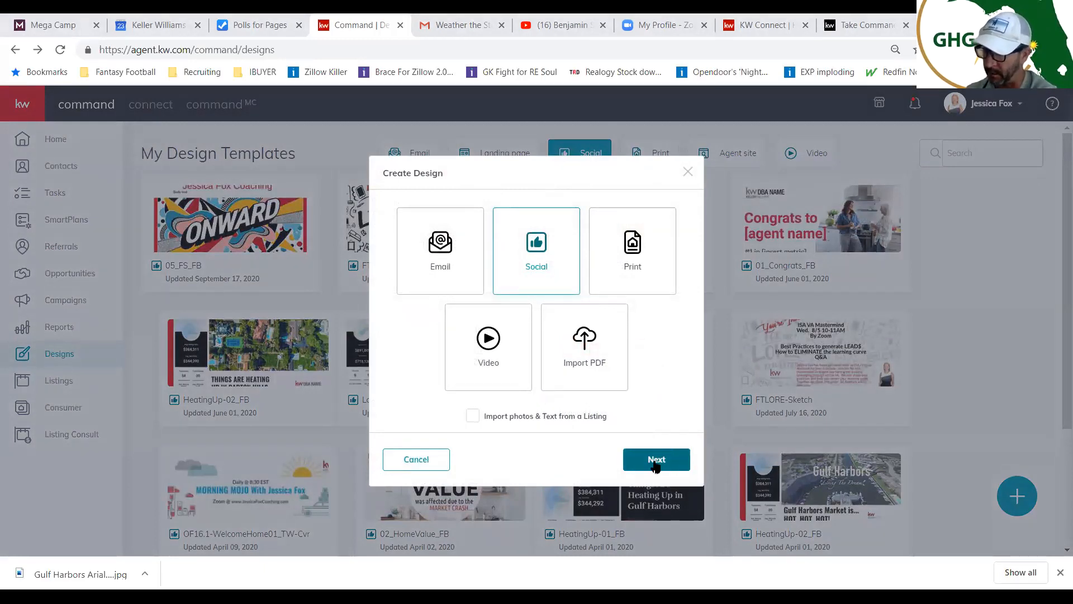
left_click(656, 461)
left_click(596, 128)
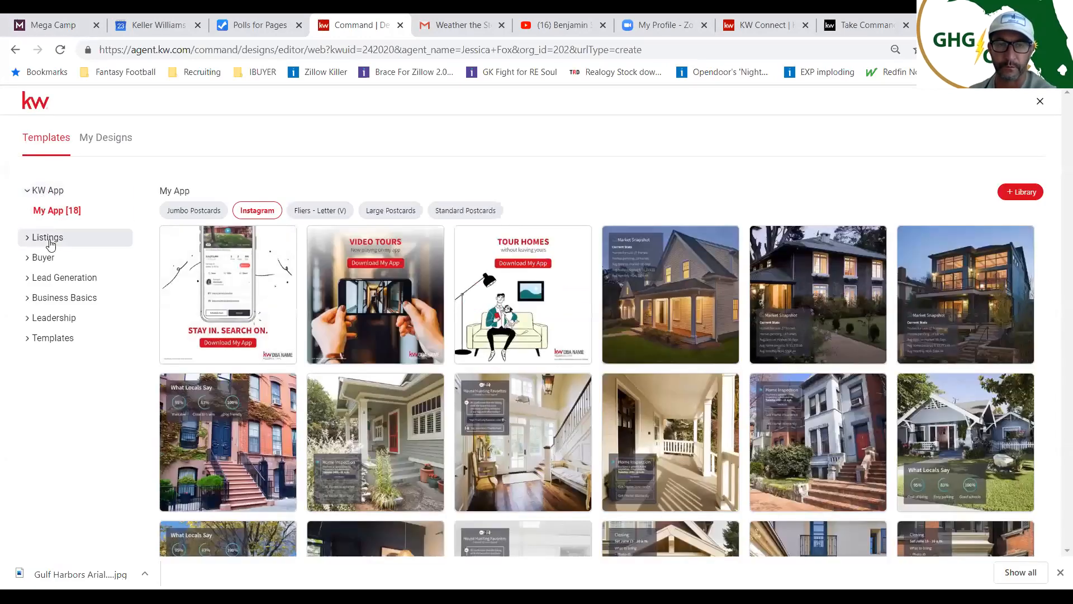
left_click(50, 239)
left_click(65, 313)
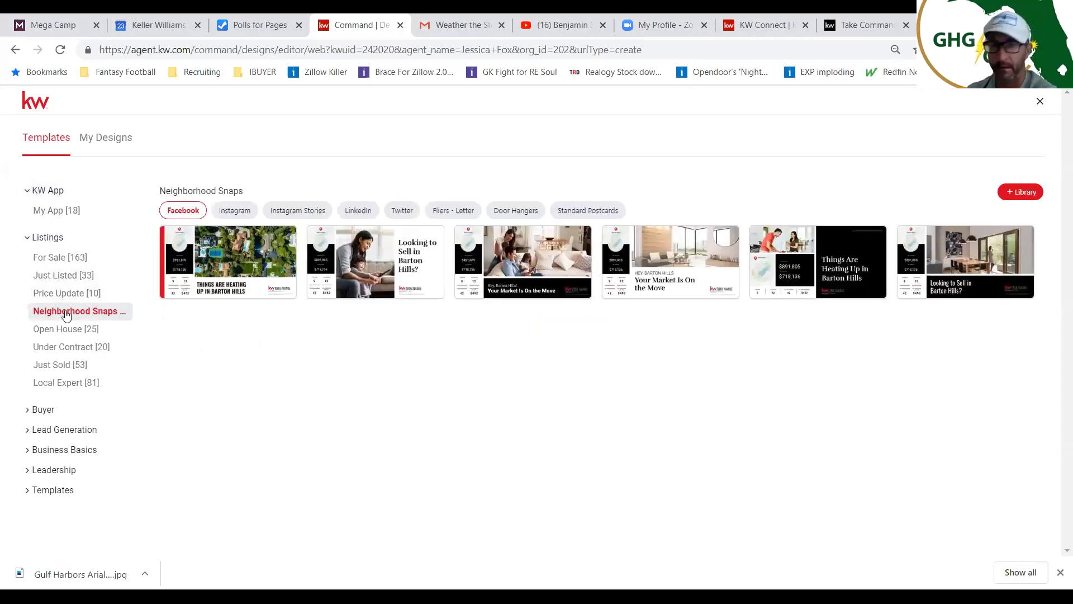
mouse_move(242, 262)
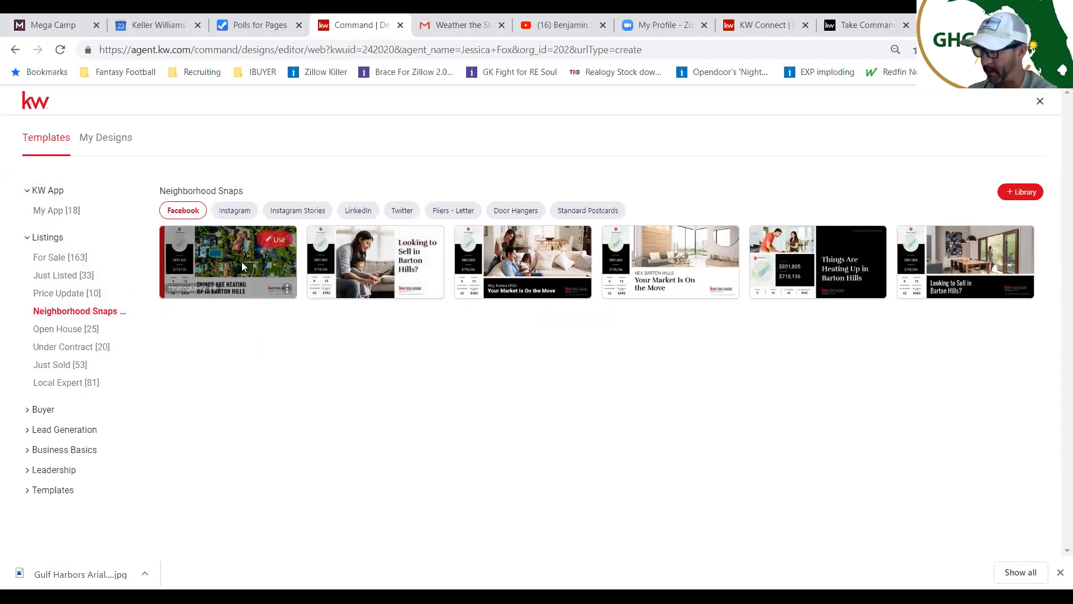
left_click(279, 242)
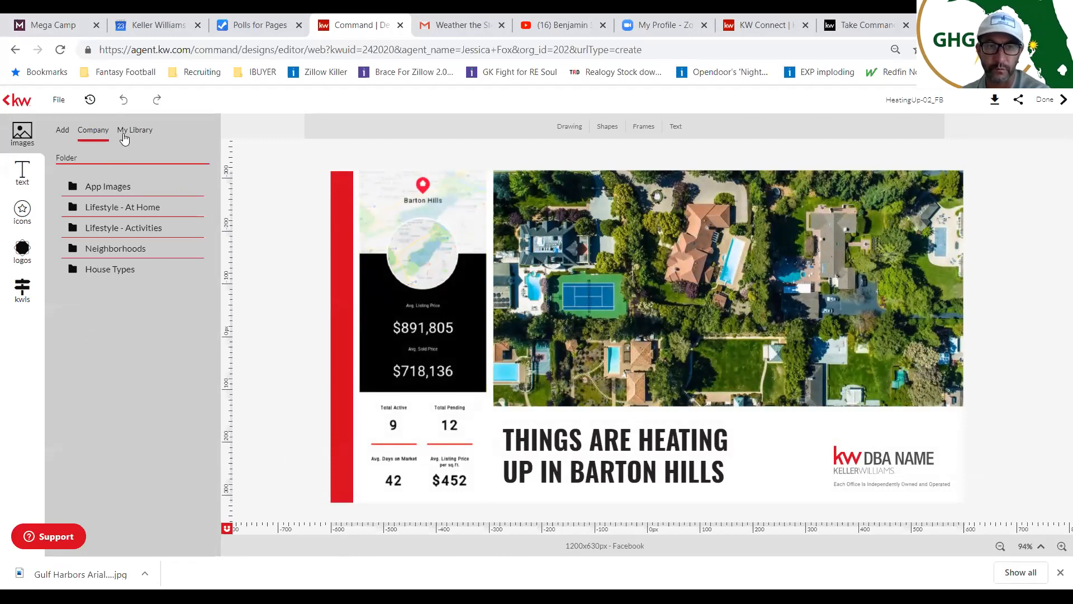
- Search the market snapshots by neighborhood name for Gulf Harbors
left_click(21, 285)
left_click(106, 130)
left_click(184, 160)
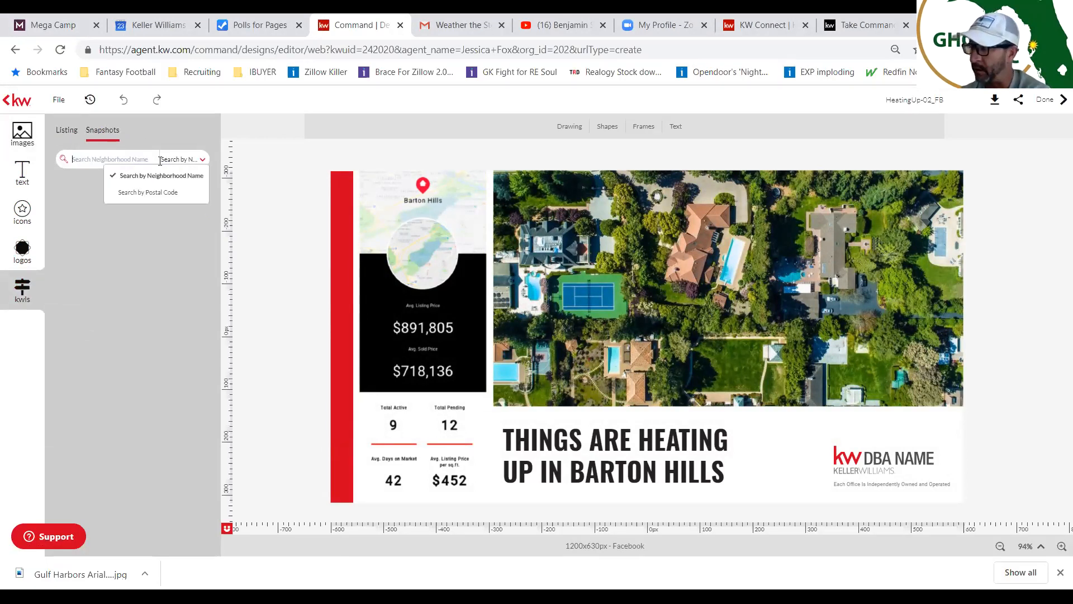
left_click(133, 160)
type("Gulf Harbors")
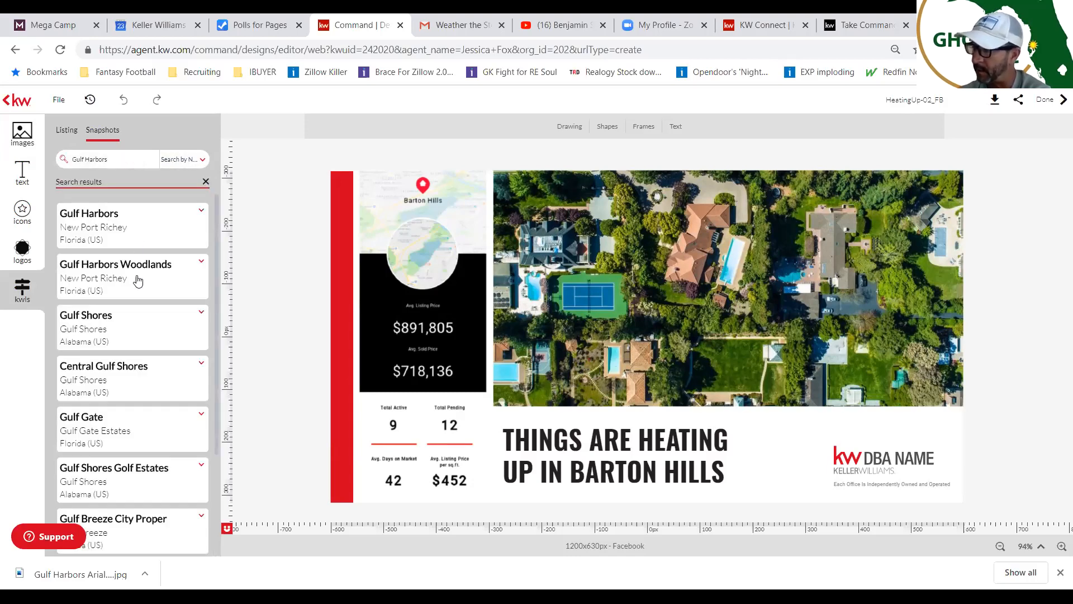
- Replace the Barton Hills market snapshot in the design with the tall vertical snapshot for Gulf Harbors, New Port Richey
left_click(113, 224)
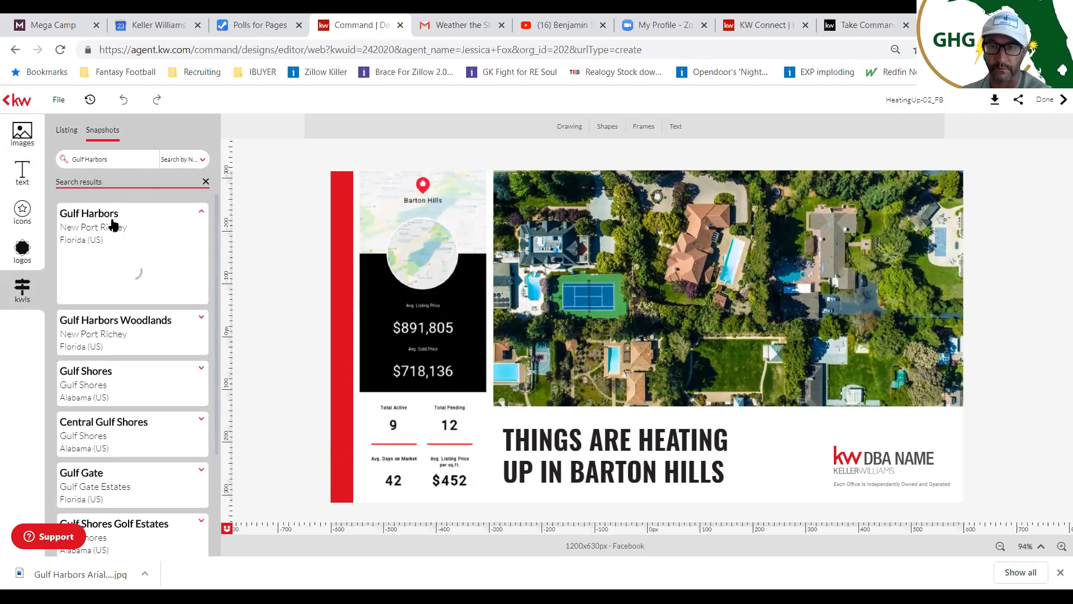
scroll(122, 375, "down", 2)
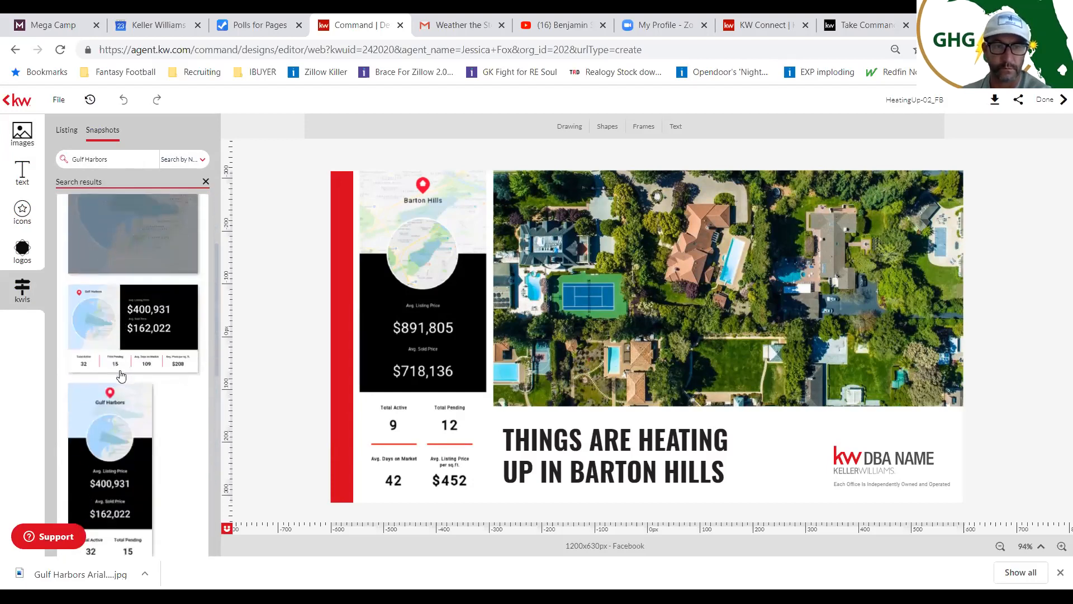
scroll(121, 374, "down", 1)
left_click(408, 228)
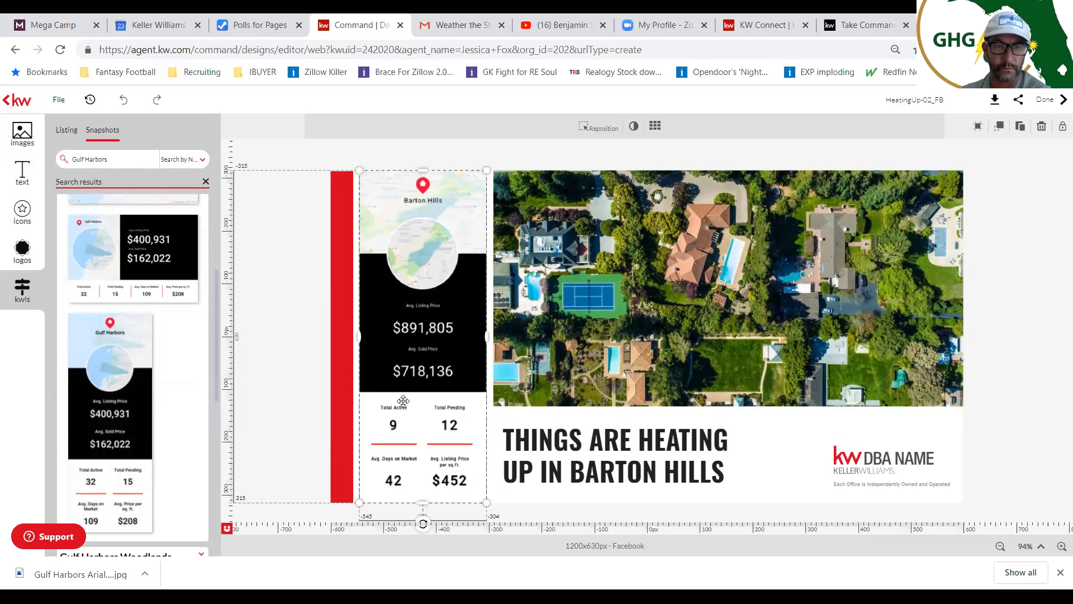
mouse_move(97, 329)
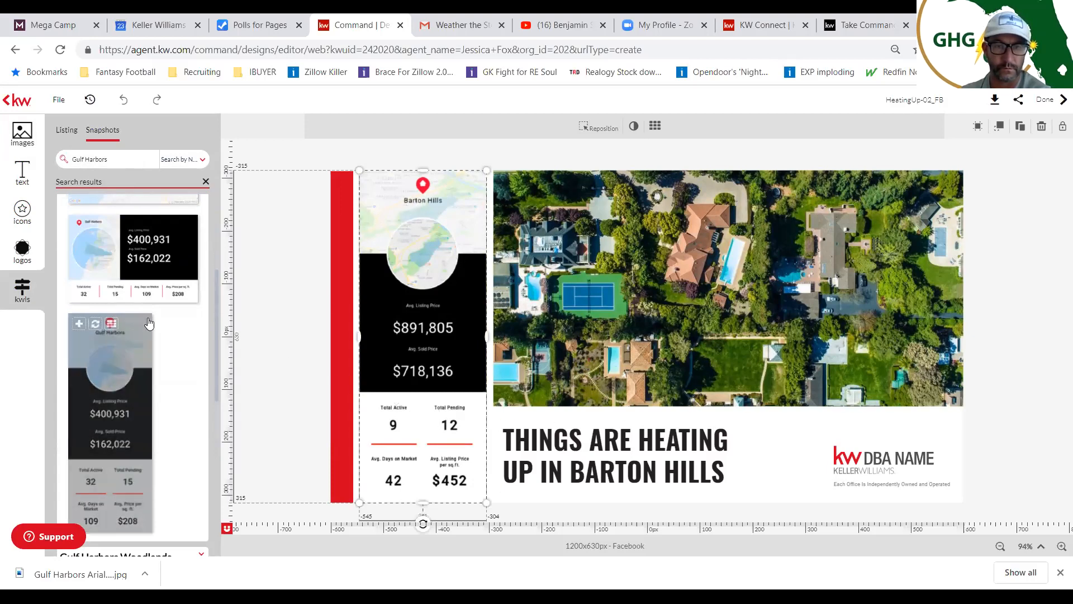
left_click(97, 328)
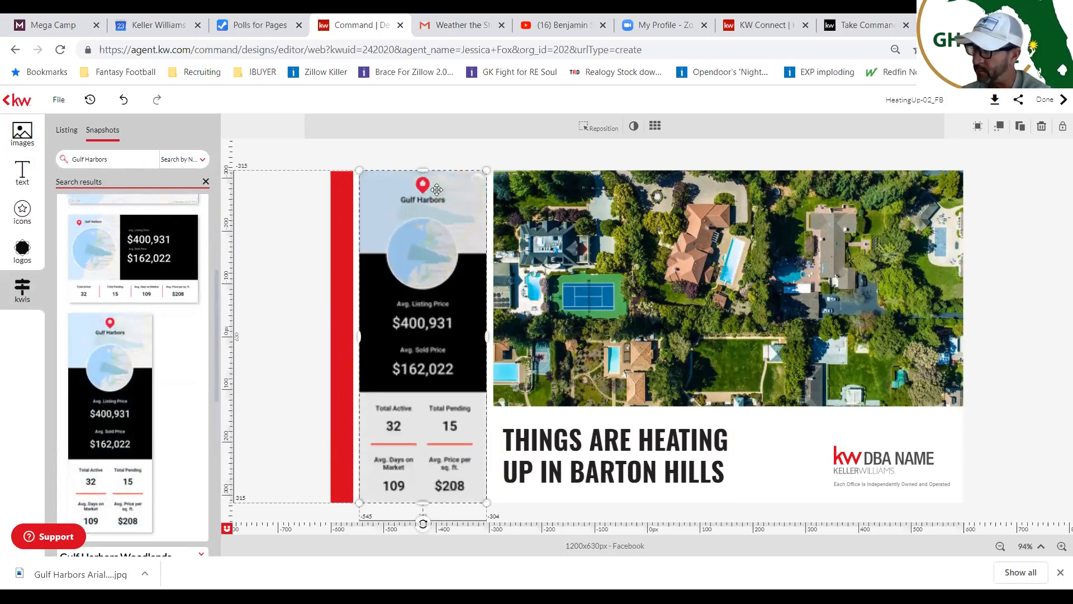
left_click(680, 241)
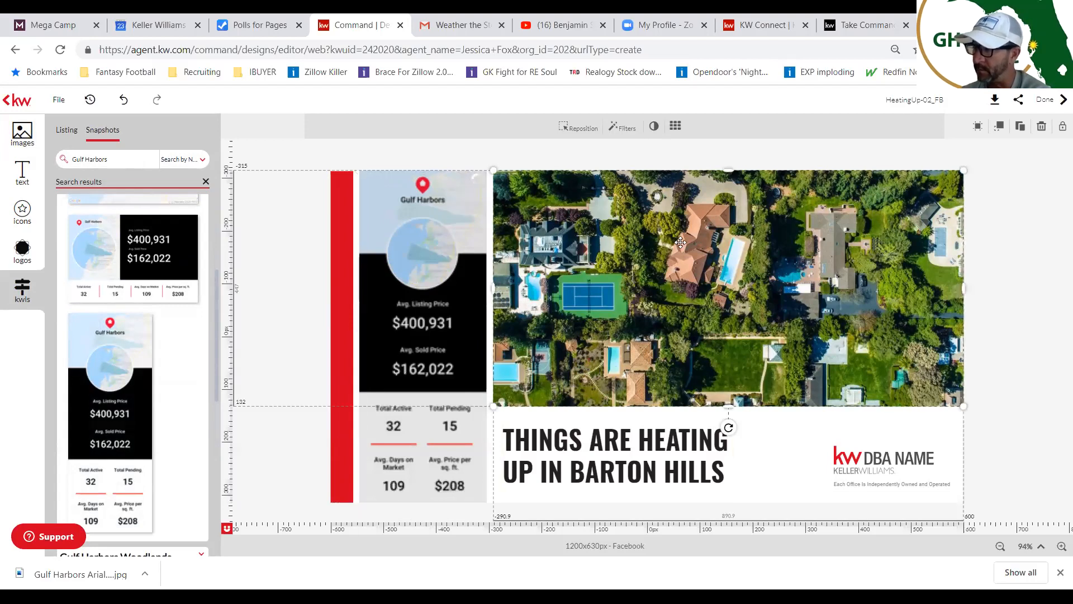
double_click(681, 242)
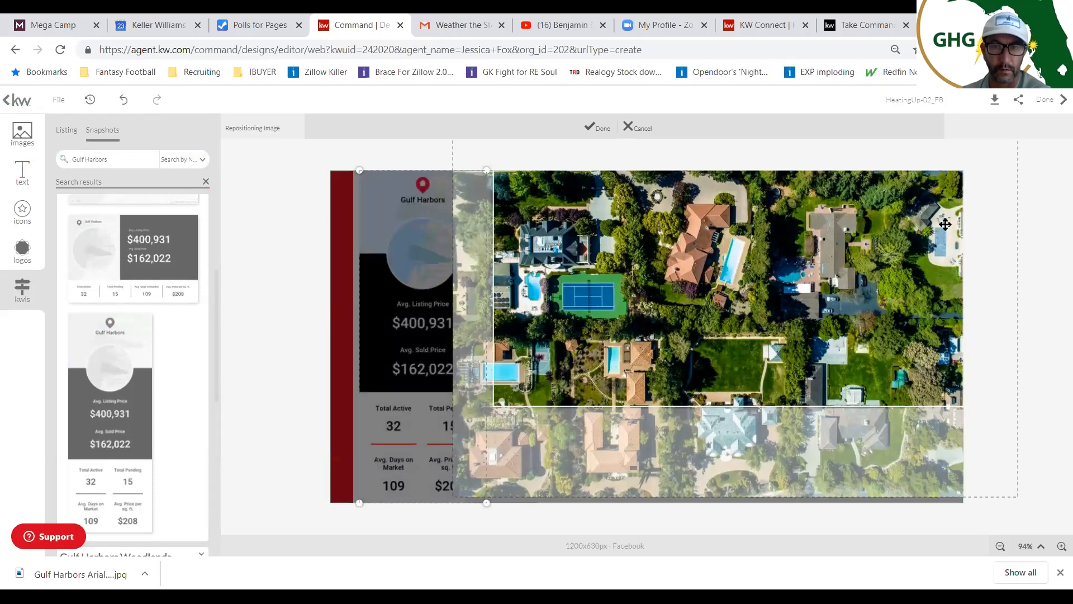
left_click(591, 128)
- Delete the template's aerial neighborhood photo and select the empty image placeholder in its place
left_click(616, 238)
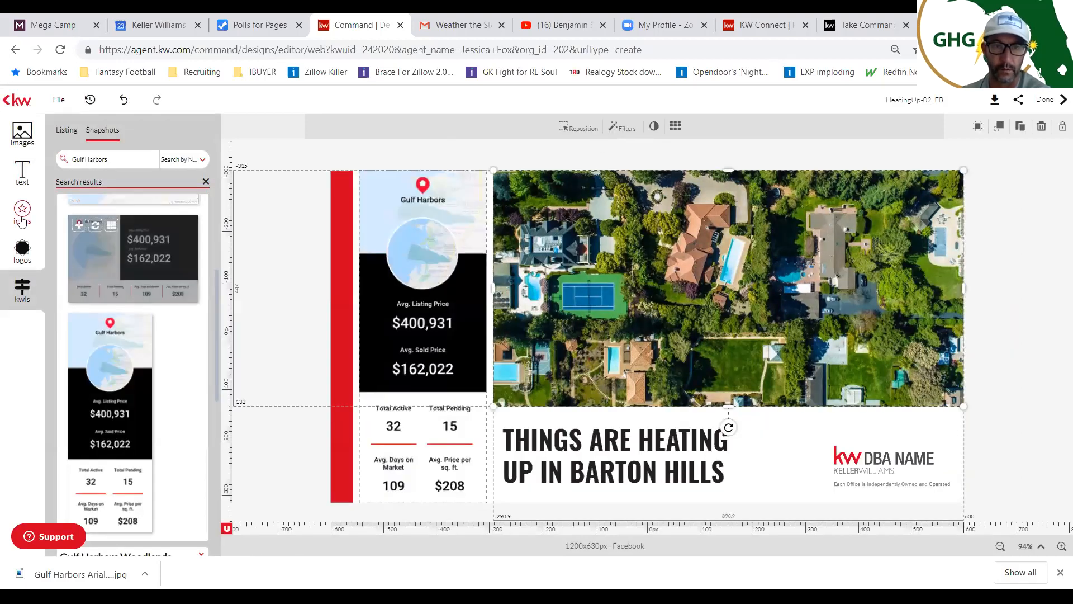
left_click(22, 133)
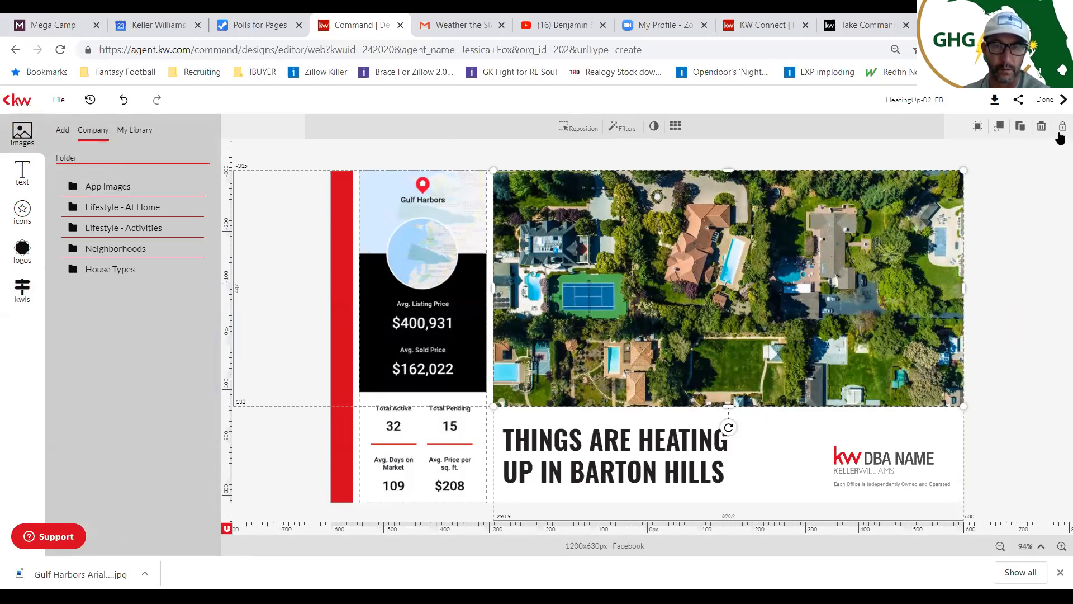
left_click(1042, 127)
left_click(790, 280)
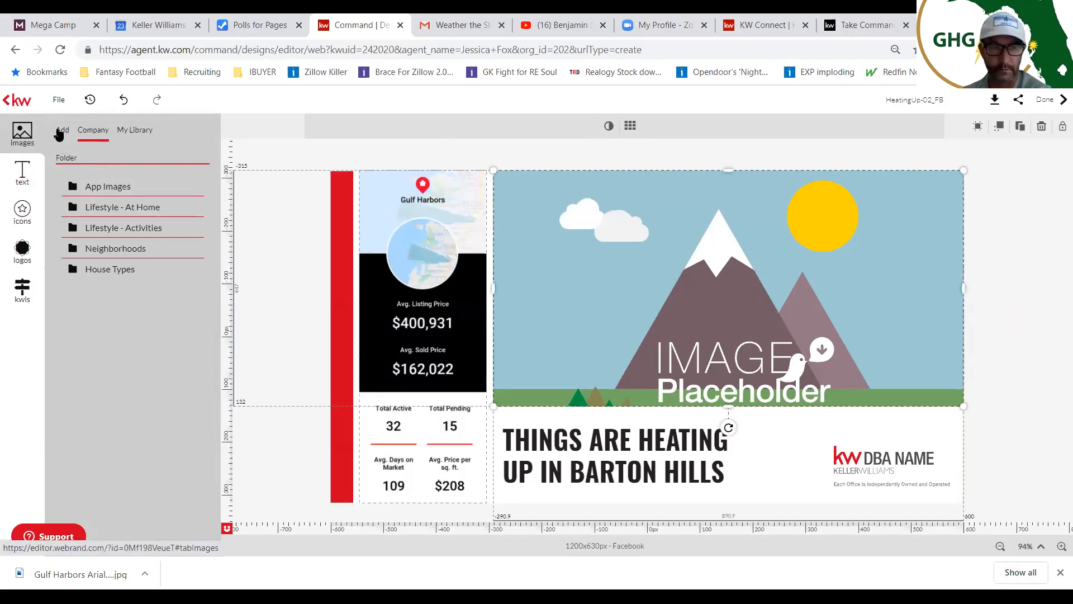
- Upload the Gulf Harbors aerial photo from the Pictures folder, sorted newest first, and place it in the empty image placeholder
left_click(62, 130)
left_click(121, 281)
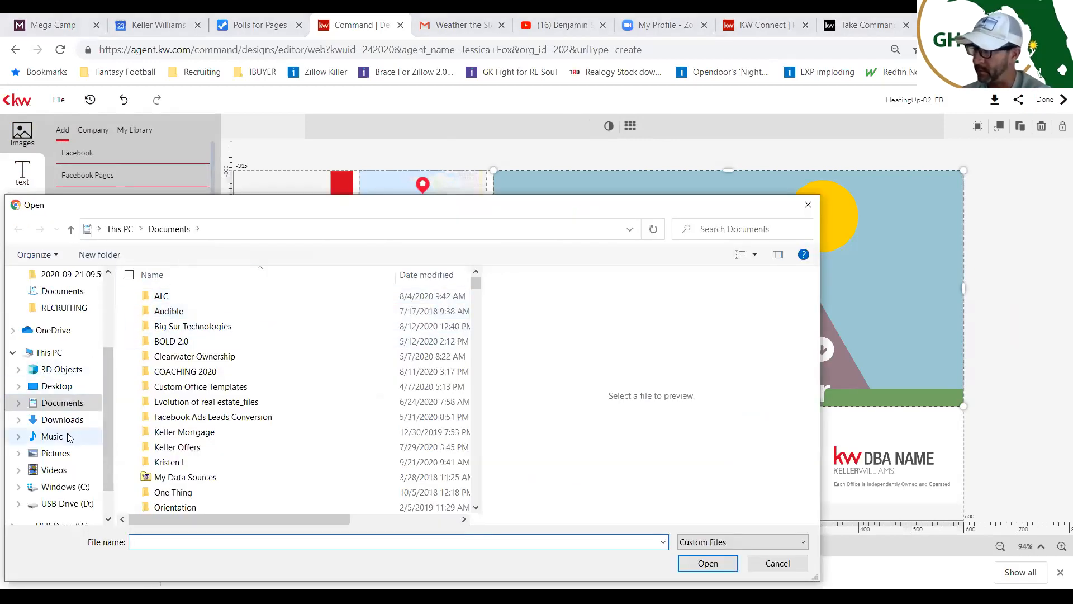
left_click(68, 454)
scroll(270, 399, "down", 3)
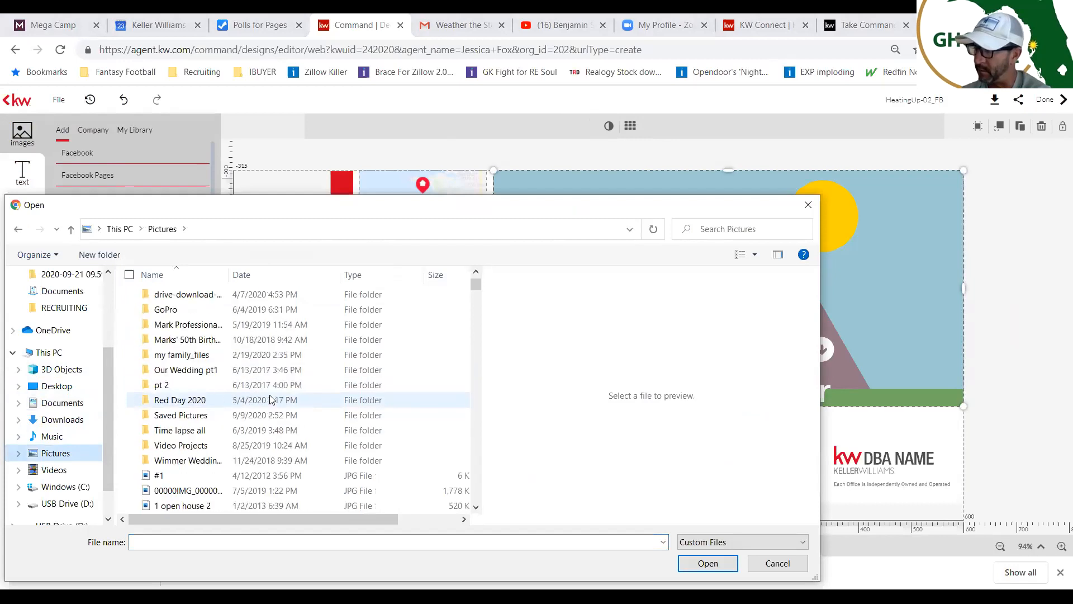
left_click(296, 274)
scroll(244, 413, "down", 3)
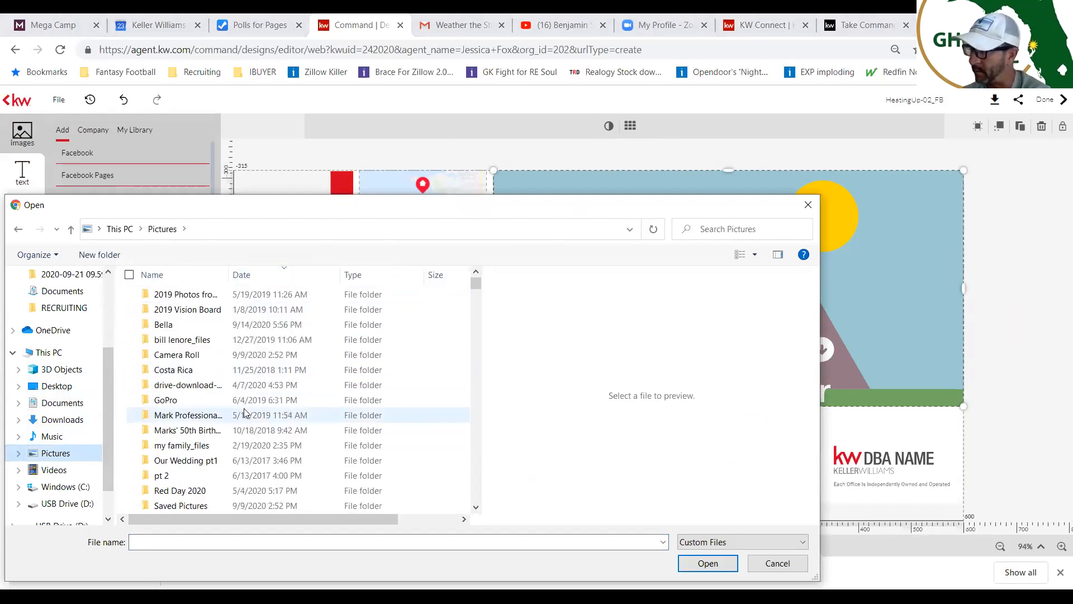
left_click(257, 278)
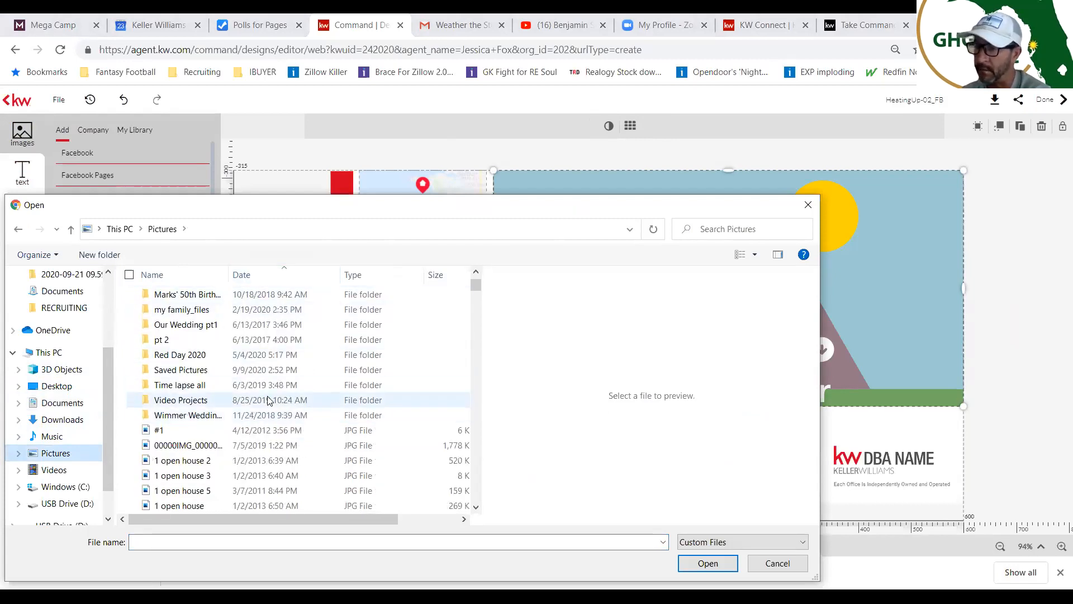
left_click(269, 279)
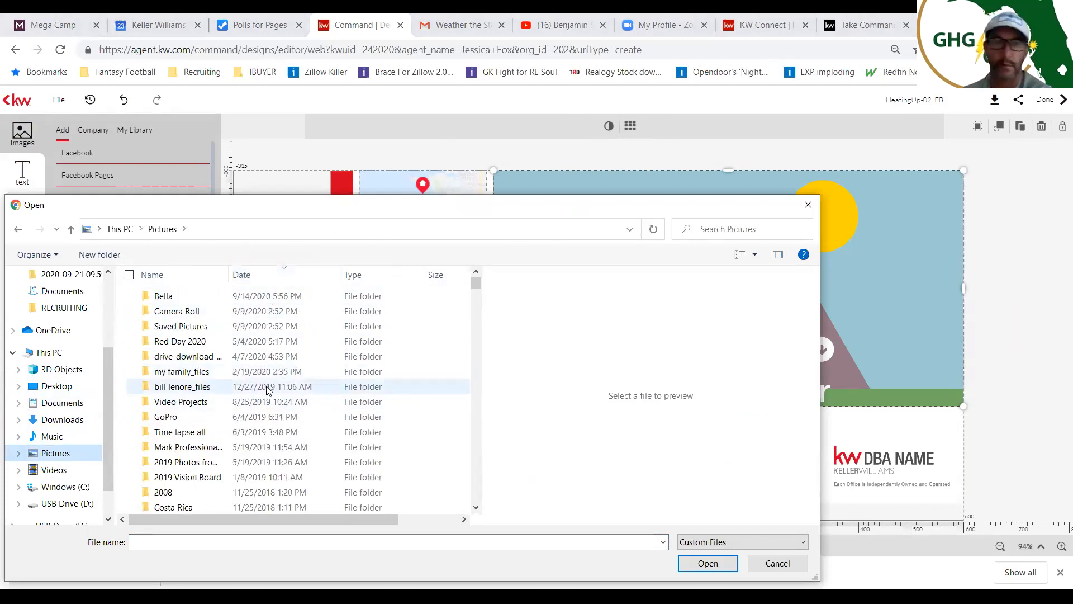
scroll(268, 389, "down", 3)
double_click(262, 430)
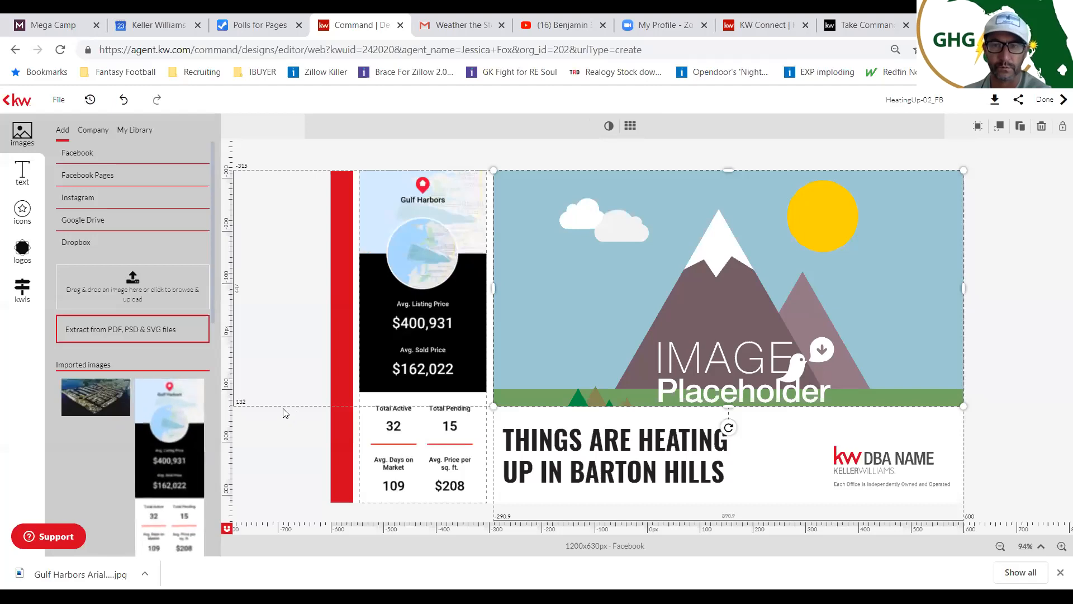
left_click(88, 398)
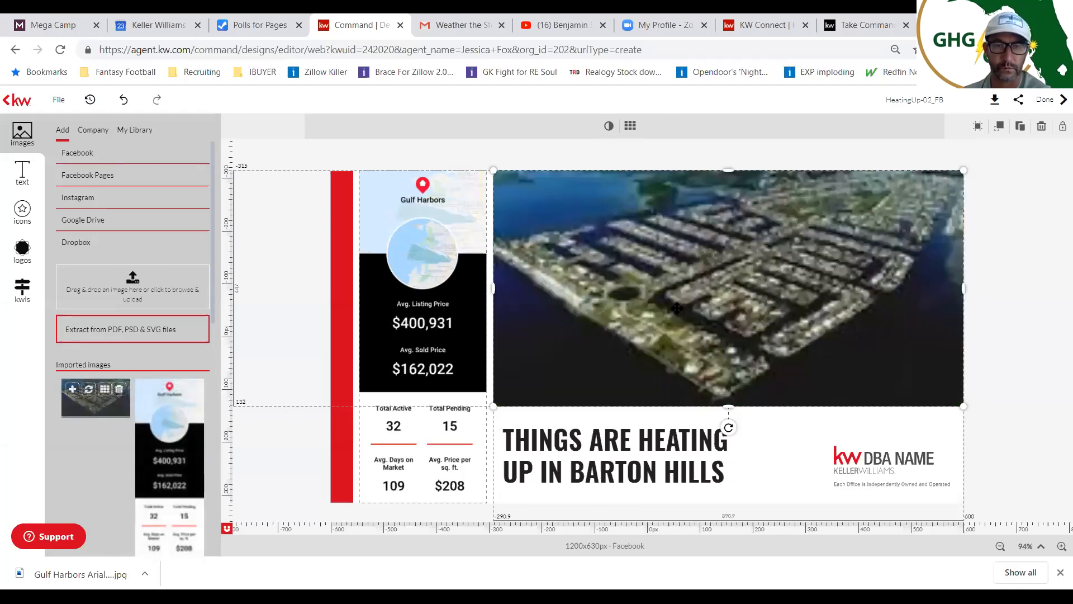
left_click(1053, 292)
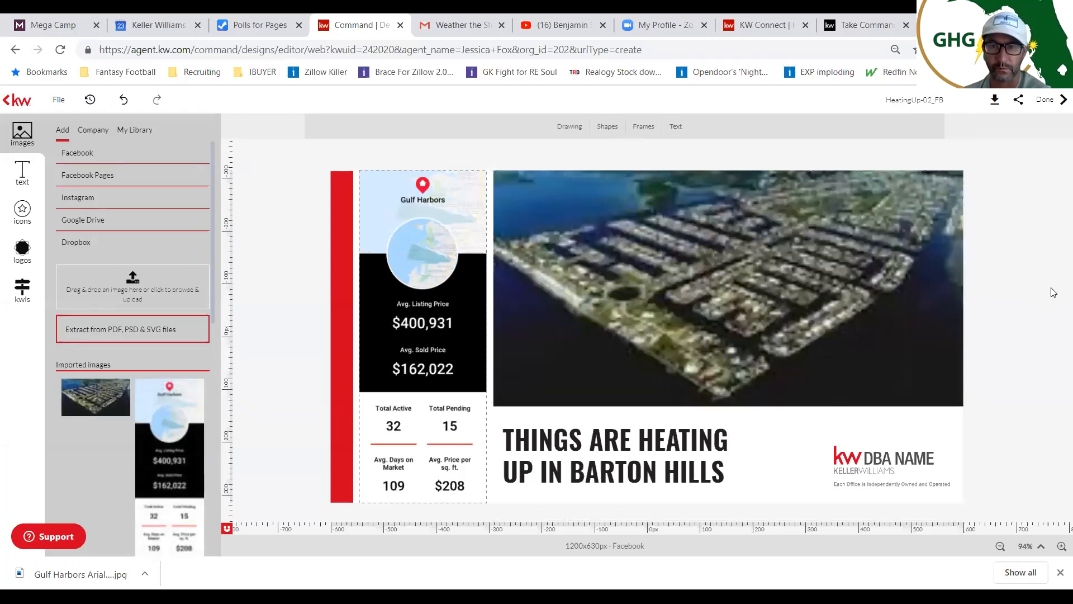
- Change the headline to "THINGS ARE HEATING UP IN GULF HARBORS!!!" and widen its text box so the second line fits
left_click(638, 442)
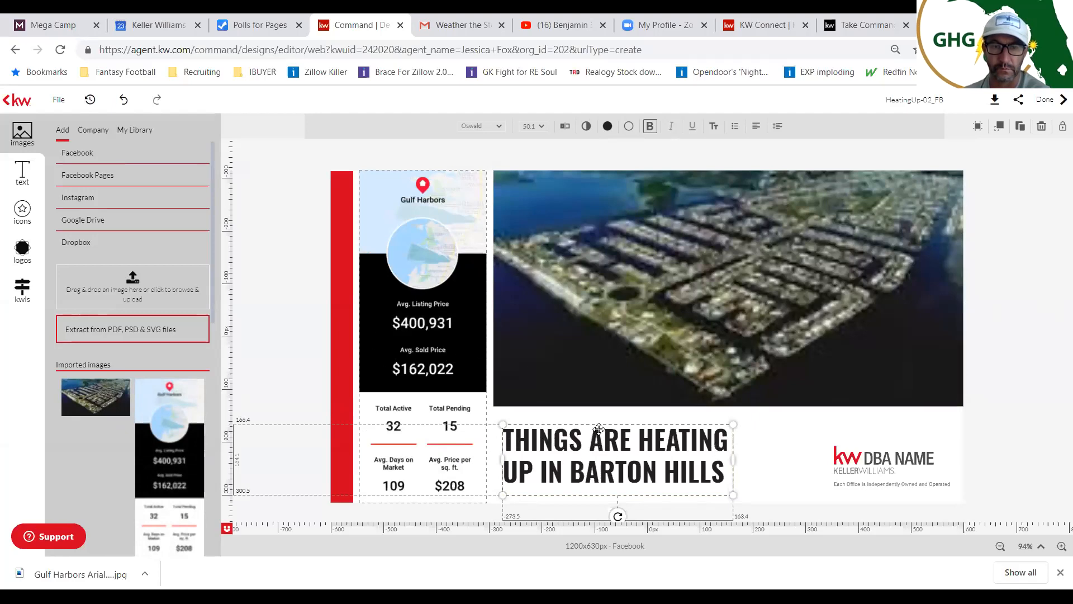
left_click(566, 127)
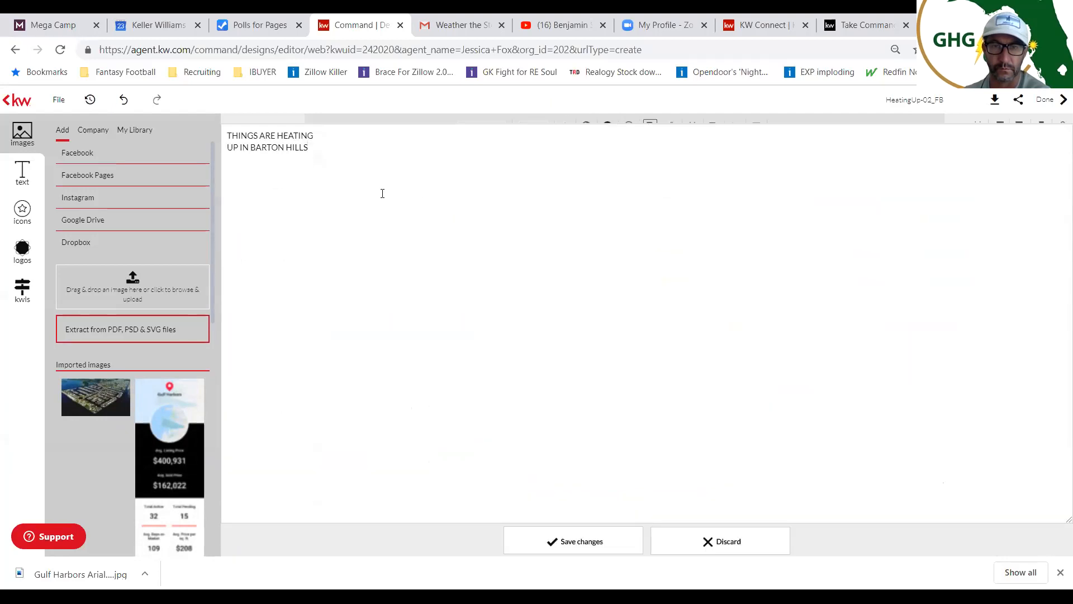
left_click_drag(309, 137, 251, 138)
type("GUL")
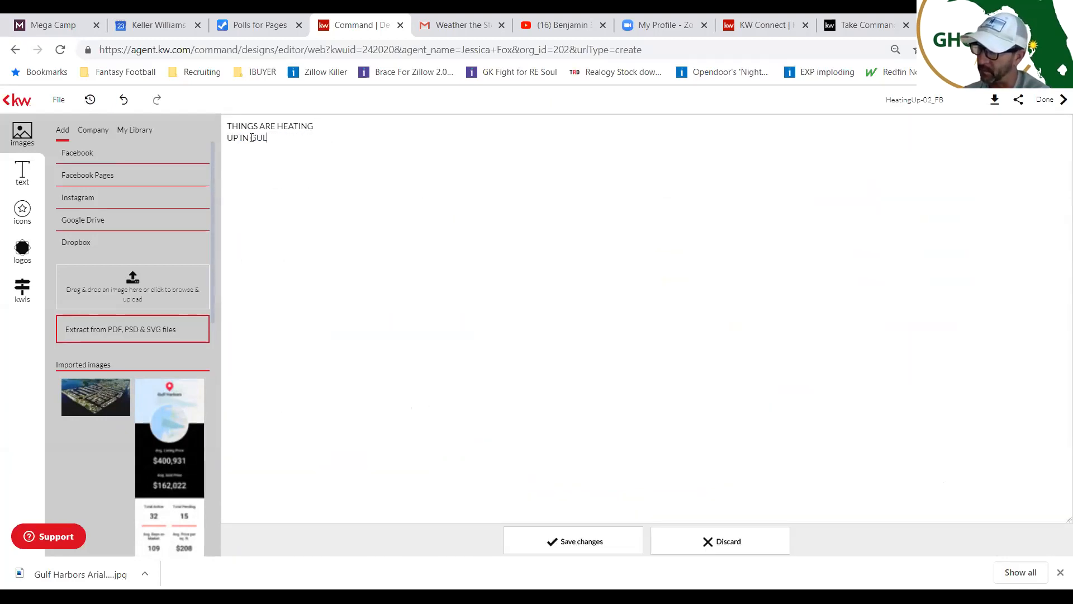
type("F HARBORS!!!")
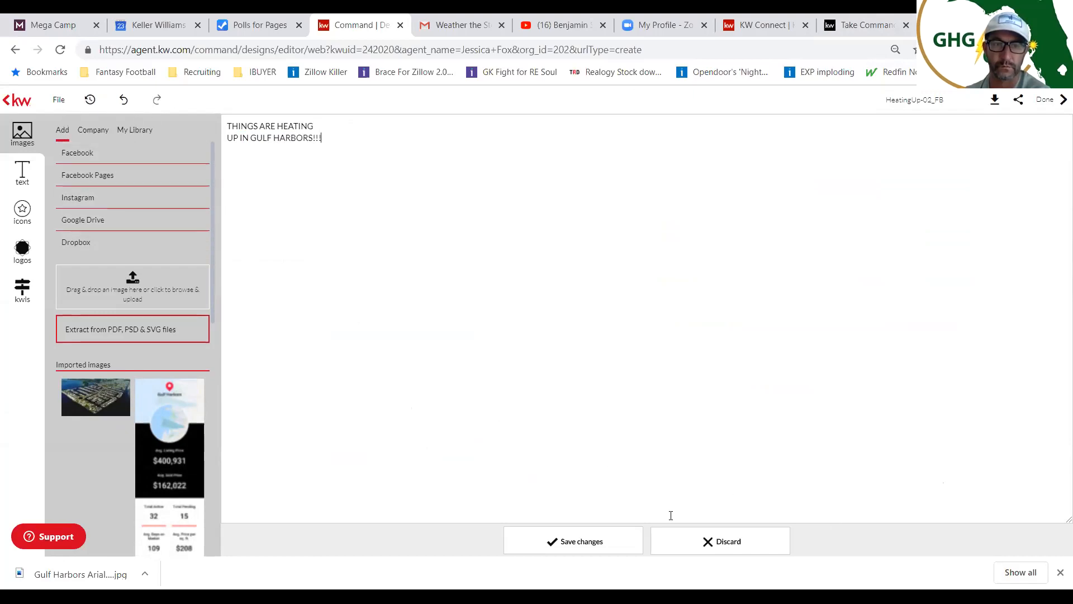
left_click(581, 541)
left_click_drag(733, 479, 799, 479)
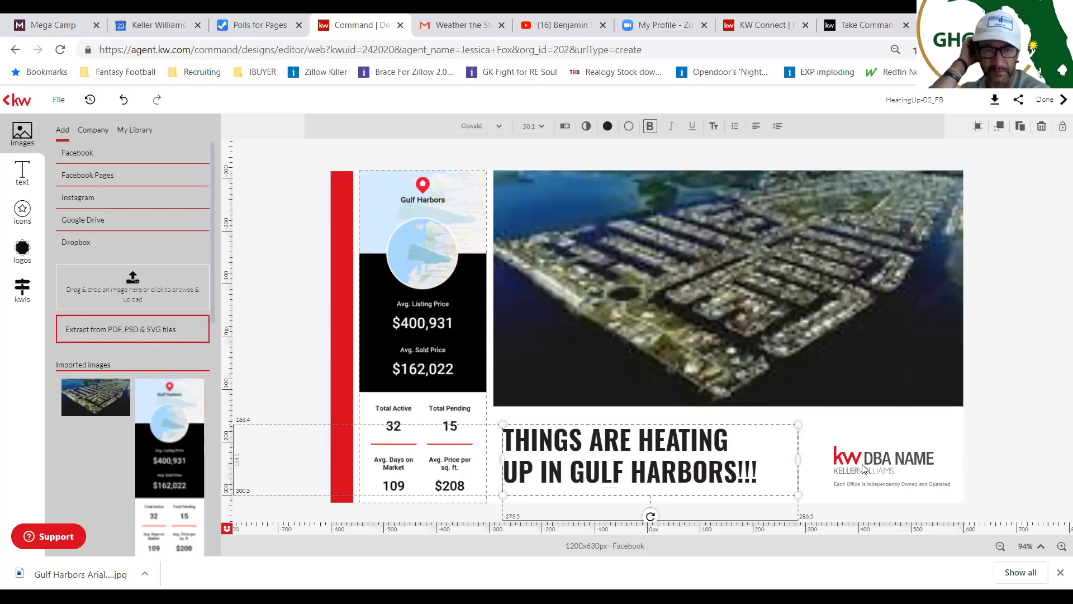
- Replace the KW DBA NAME logo with the Keller Williams Realty logo from the personal logo library
left_click(865, 469)
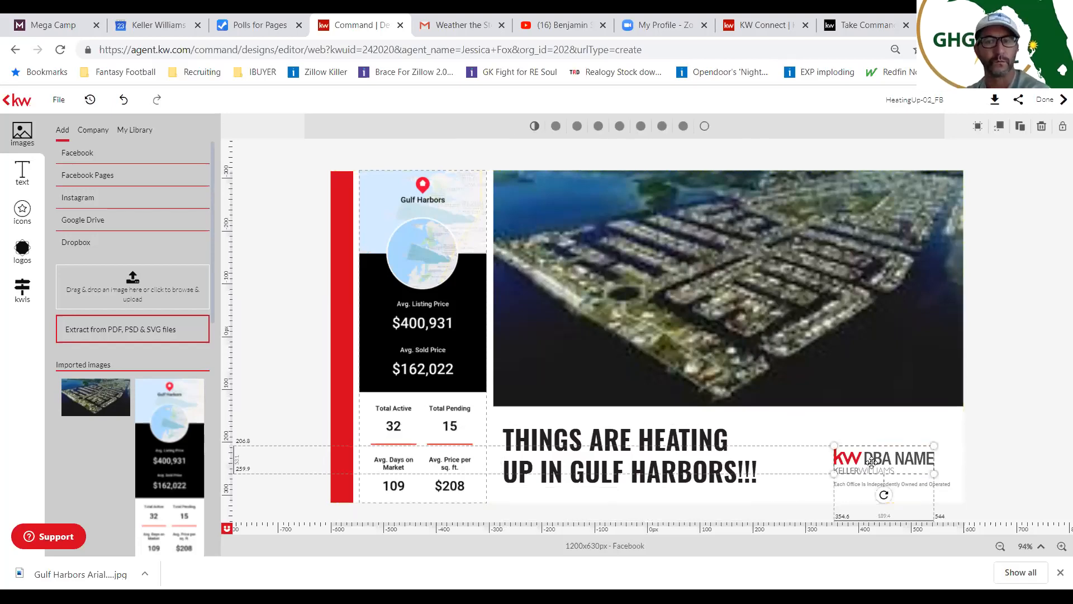
left_click(20, 254)
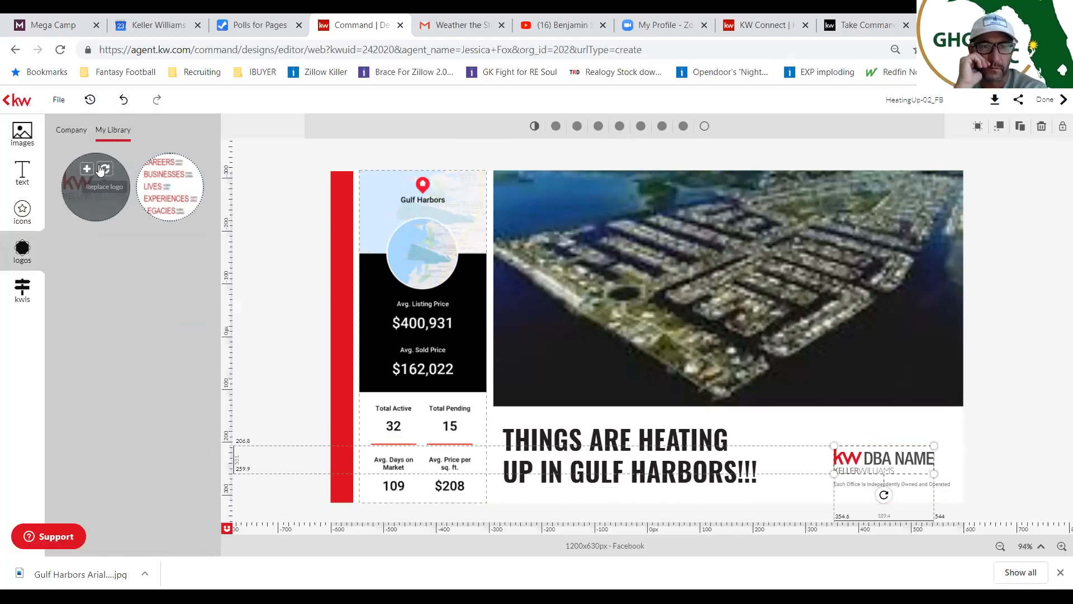
left_click(103, 170)
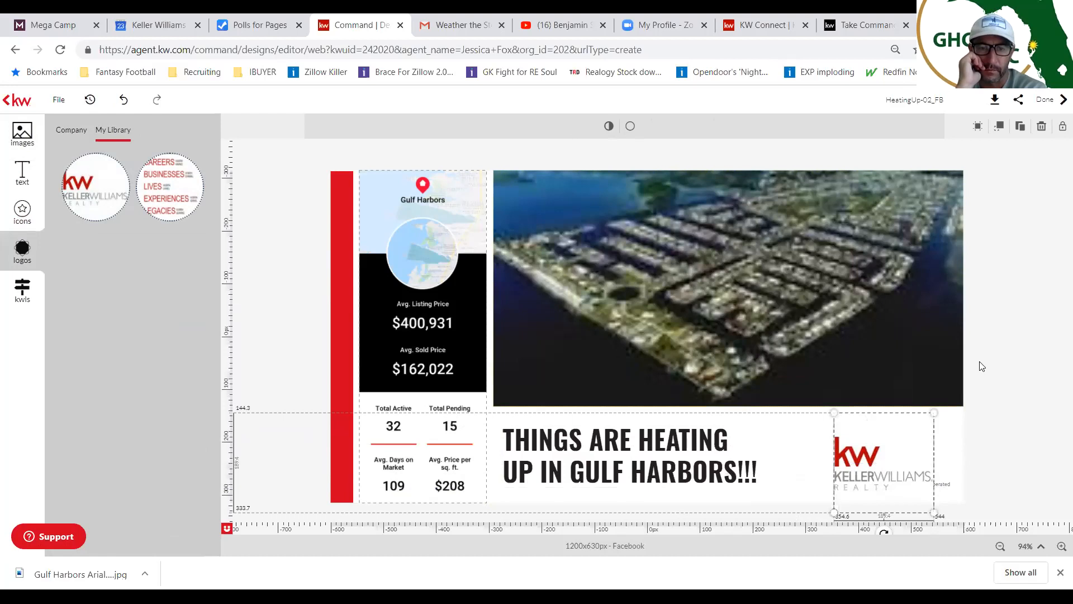
left_click(1025, 342)
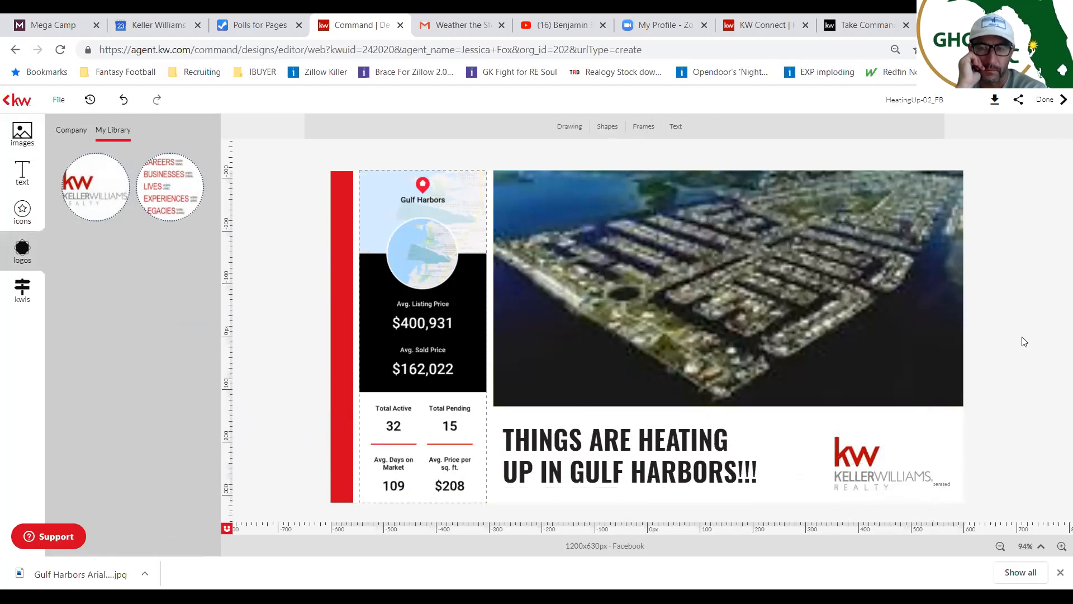
- Share the design on Facebook captioned "My neighborhood market is HOT, HOT, HOT... Curious what yours is? Comment below with your neighborhood and I will show you!"
left_click(1014, 100)
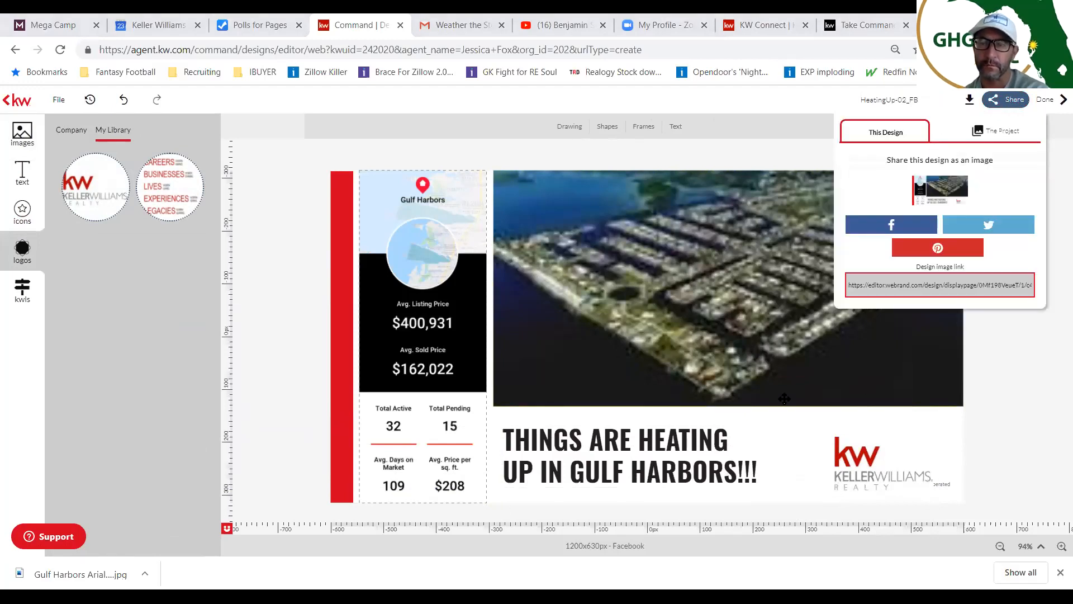
left_click(890, 229)
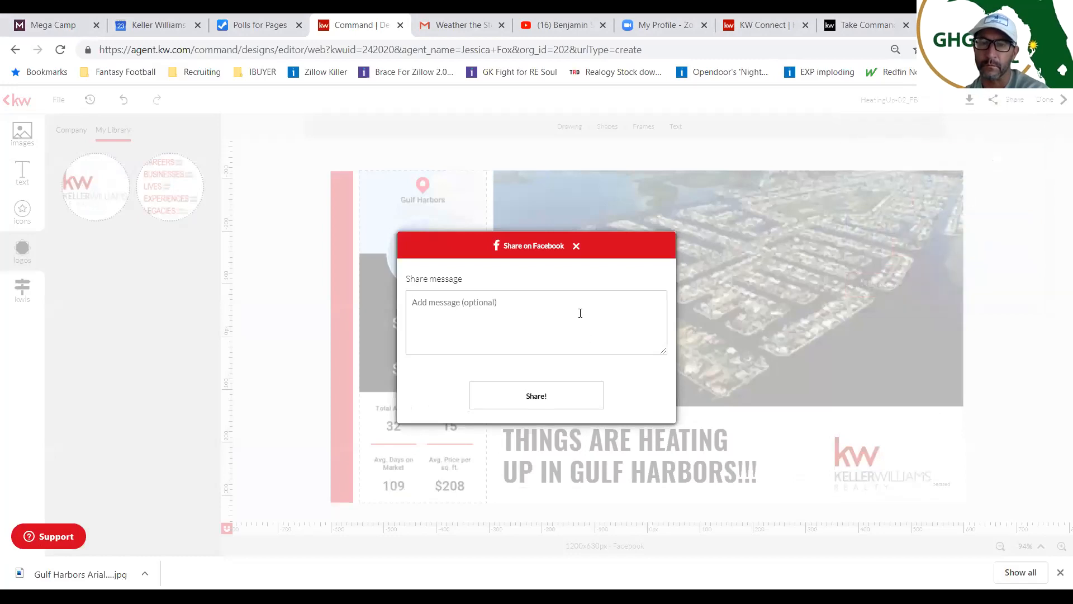
type("My marke")
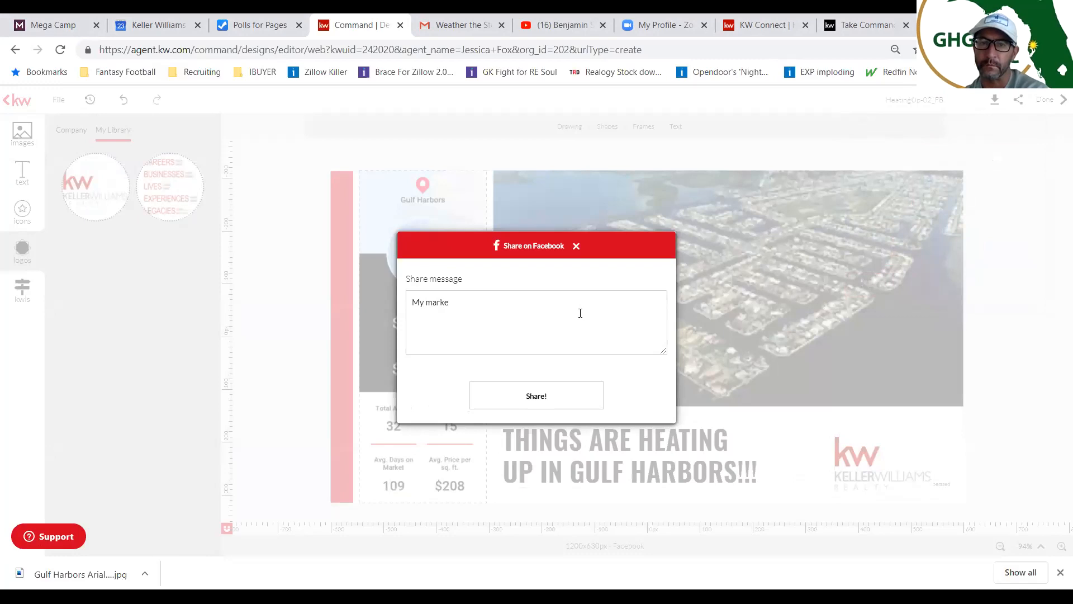
key("BackSpace")
key("BackSpace")
key("BackSpace")
key("BackSpace")
key("BackSpace")
type("neighbo")
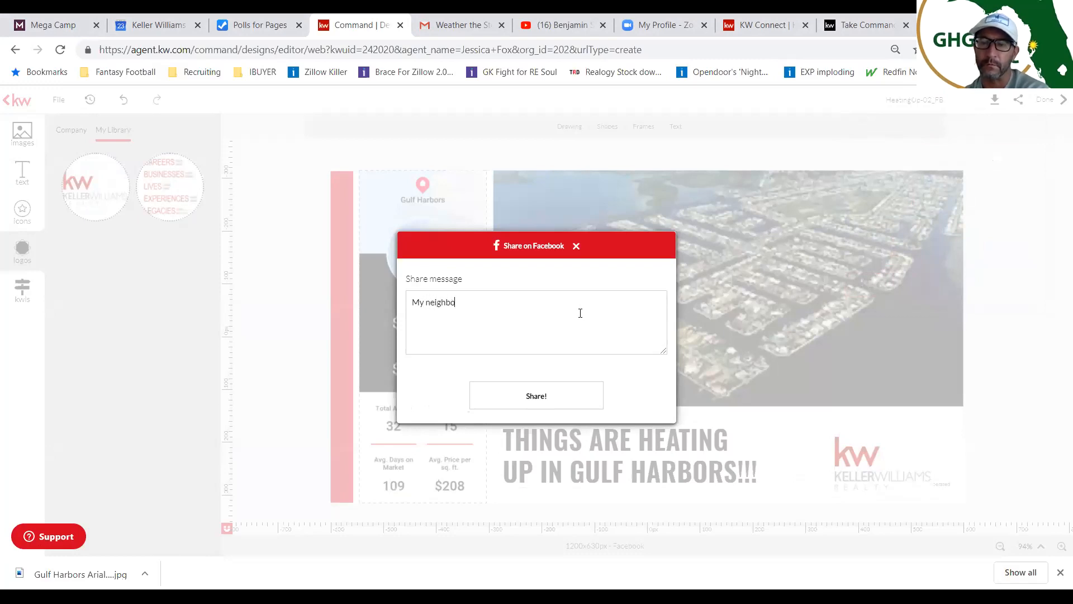
type("rhood market ")
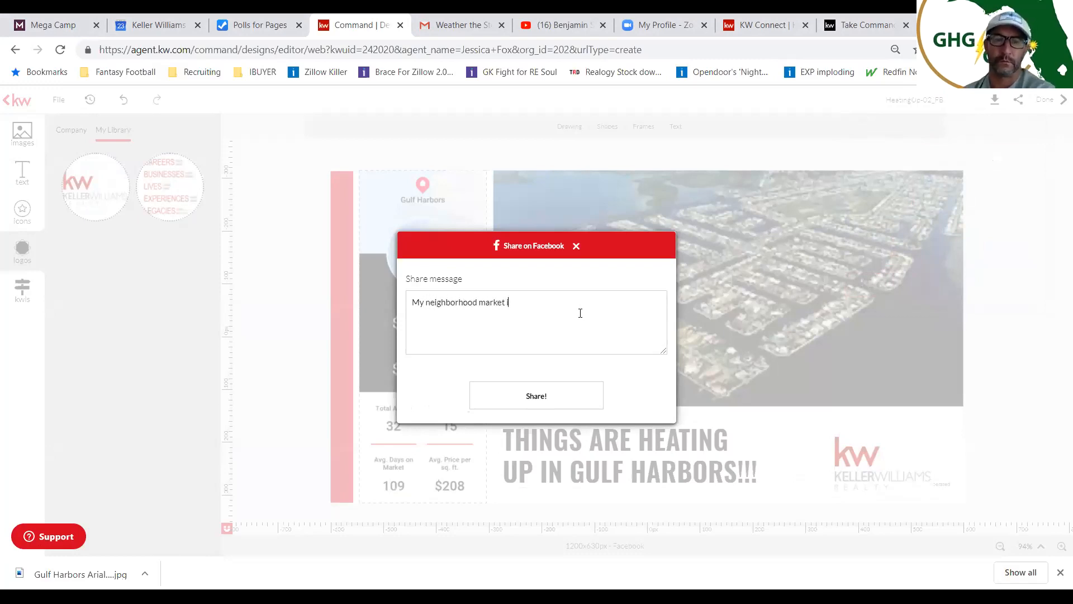
type("is HOT, HOT, HOT... Cu")
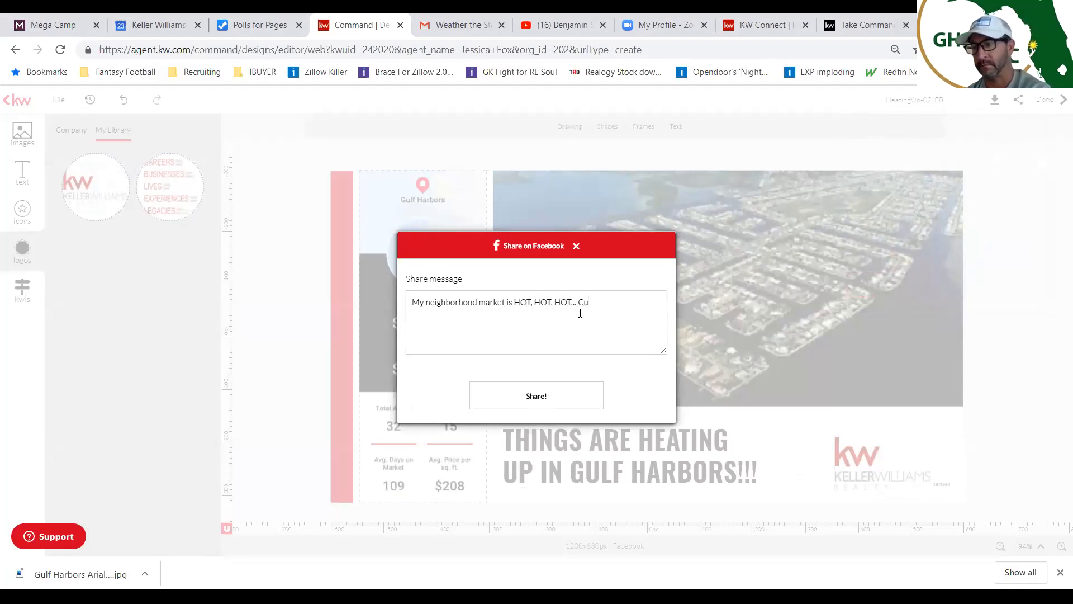
type("rious what yours is? Com")
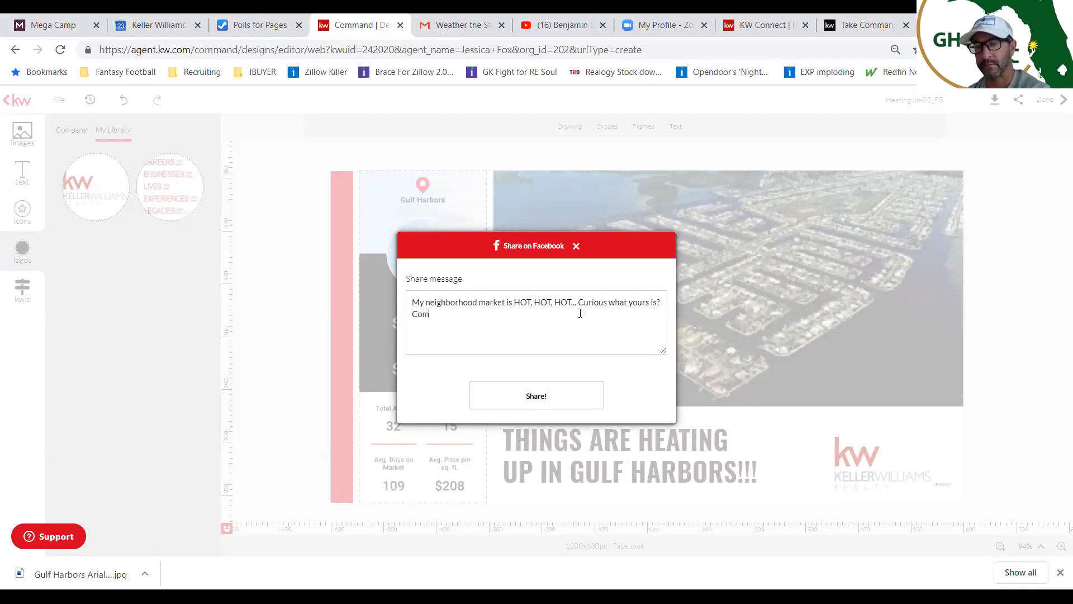
type("ment below with yo")
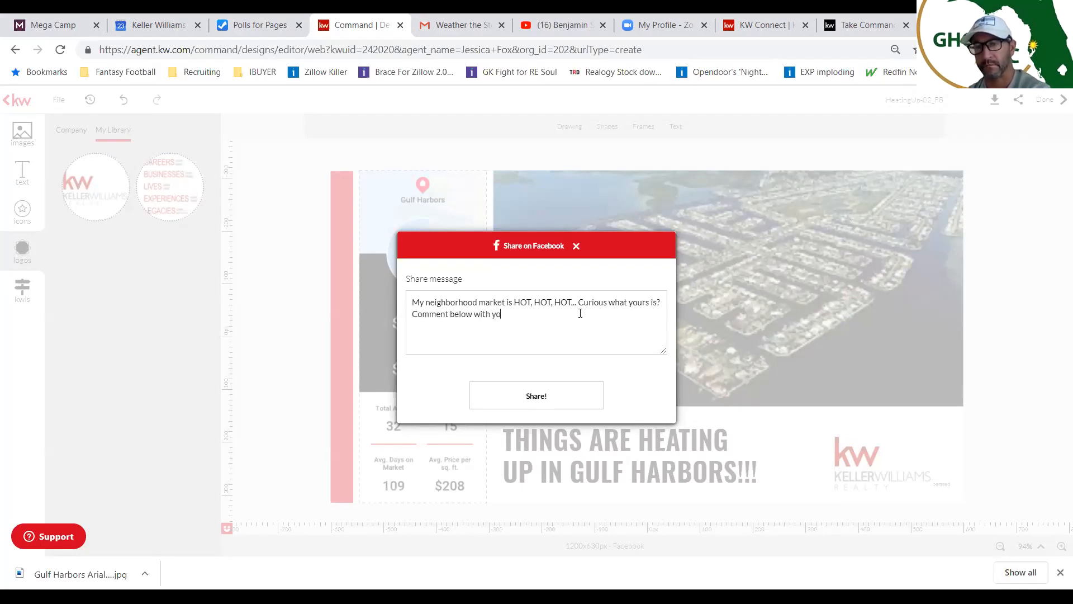
type("ur neighborhood")
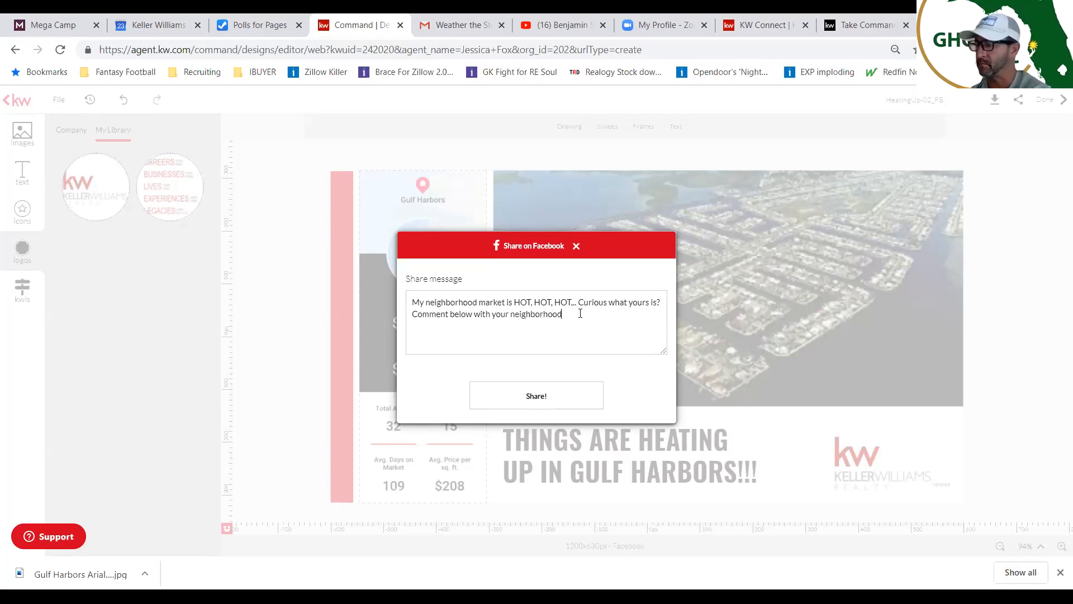
type(" and I will show you!")
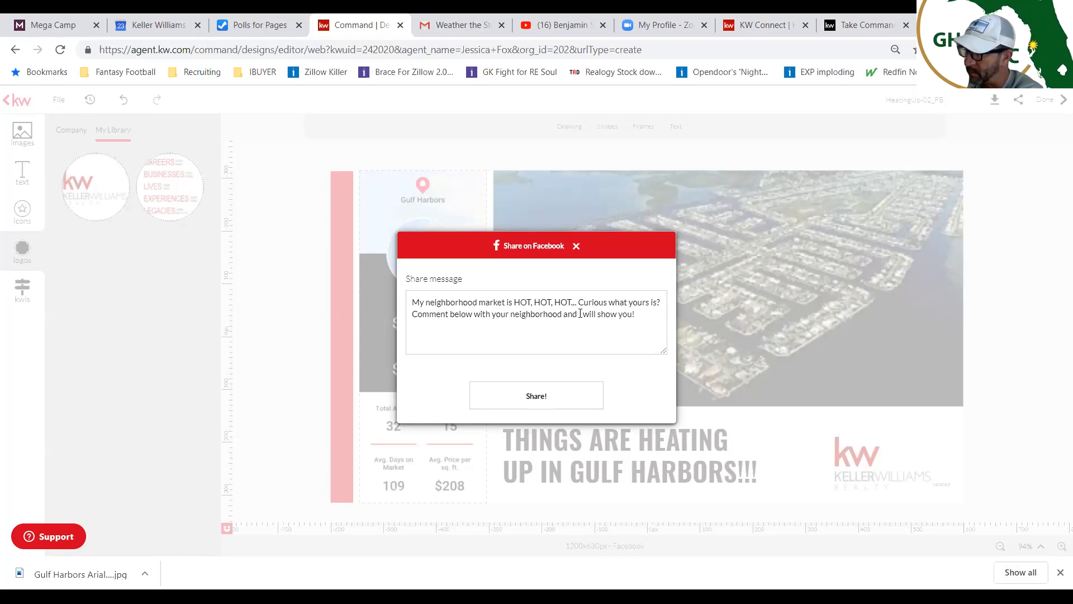
left_click(568, 399)
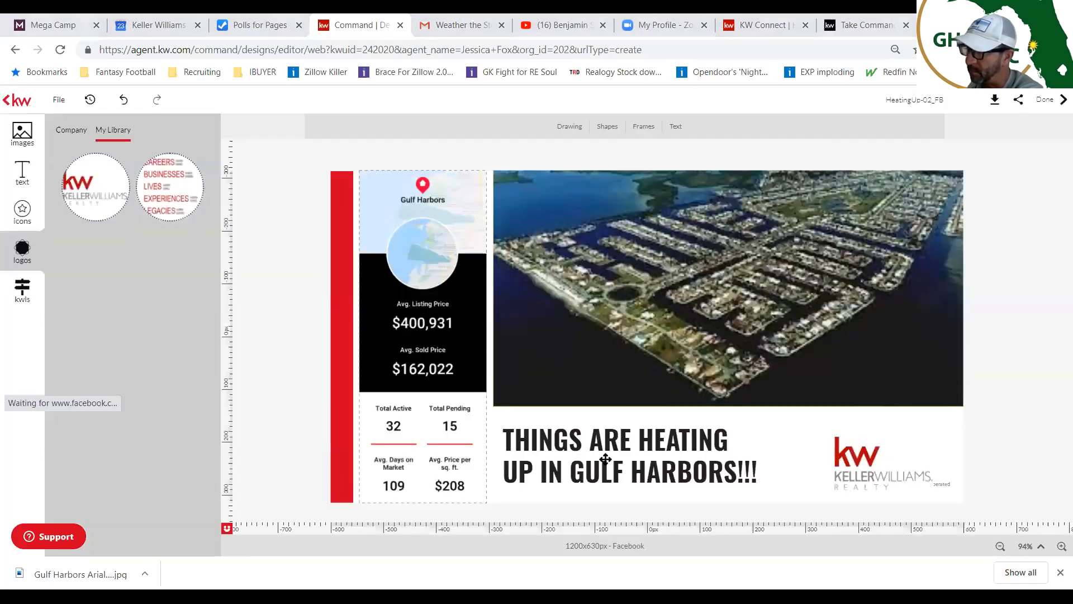